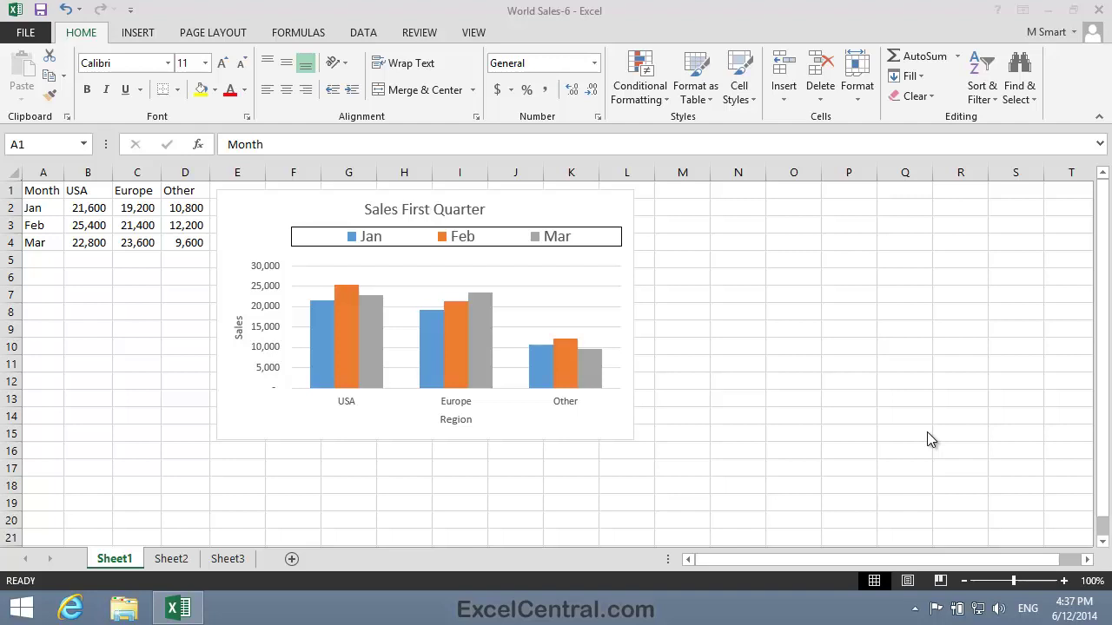
# Filter the Mar series out of the Sales First Quarter chart, leaving only Jan and Feb
pyautogui.click(614, 428)
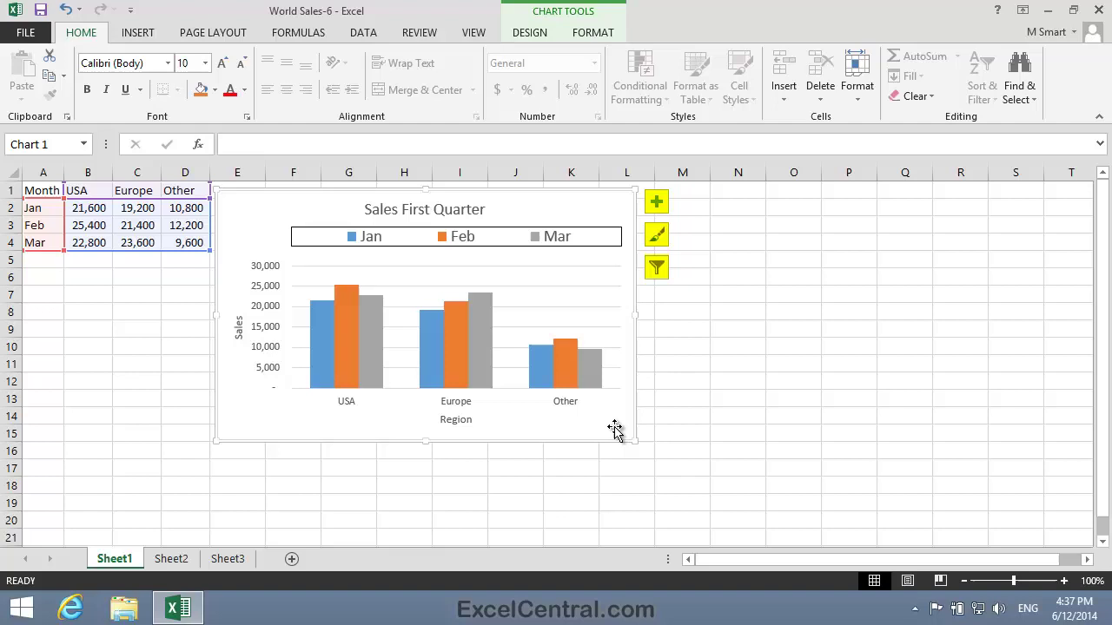
pyautogui.click(658, 269)
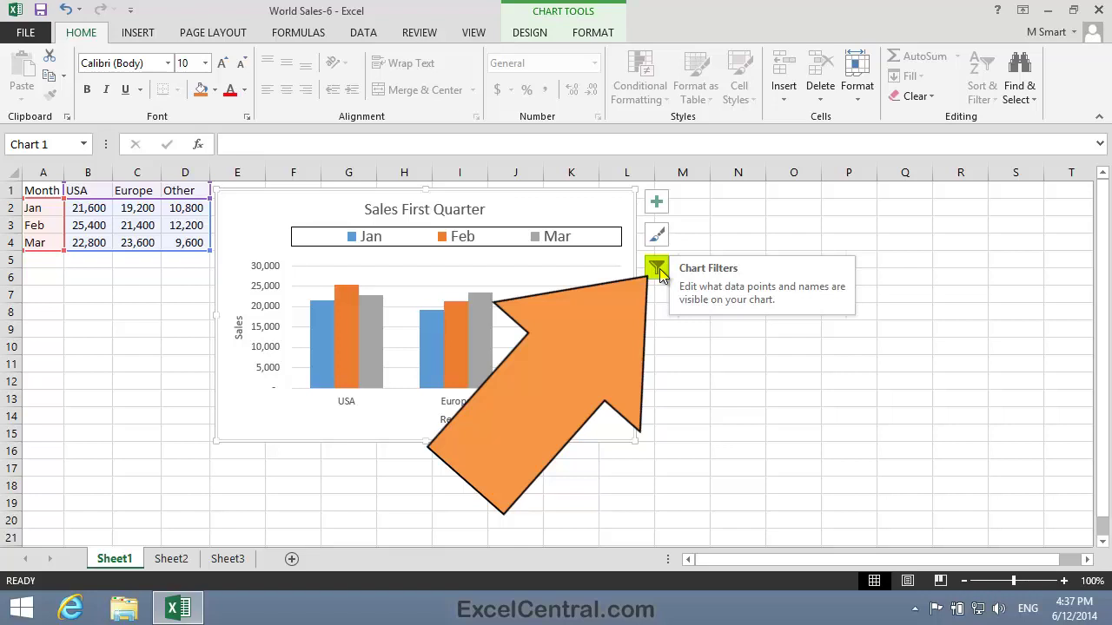
pyautogui.click(657, 269)
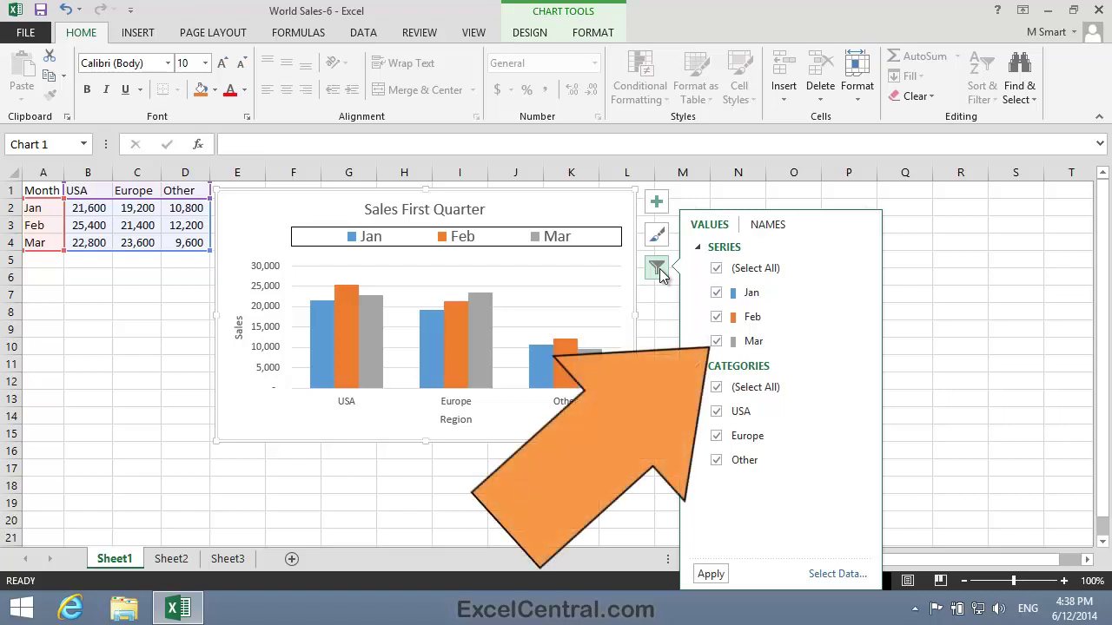
pyautogui.click(716, 341)
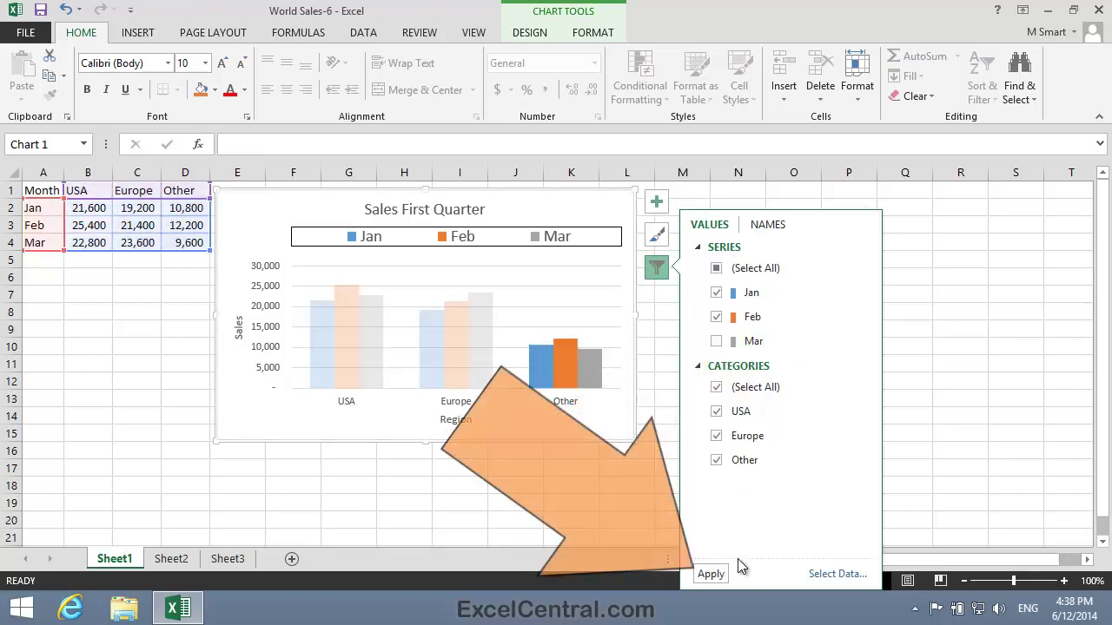
pyautogui.click(714, 575)
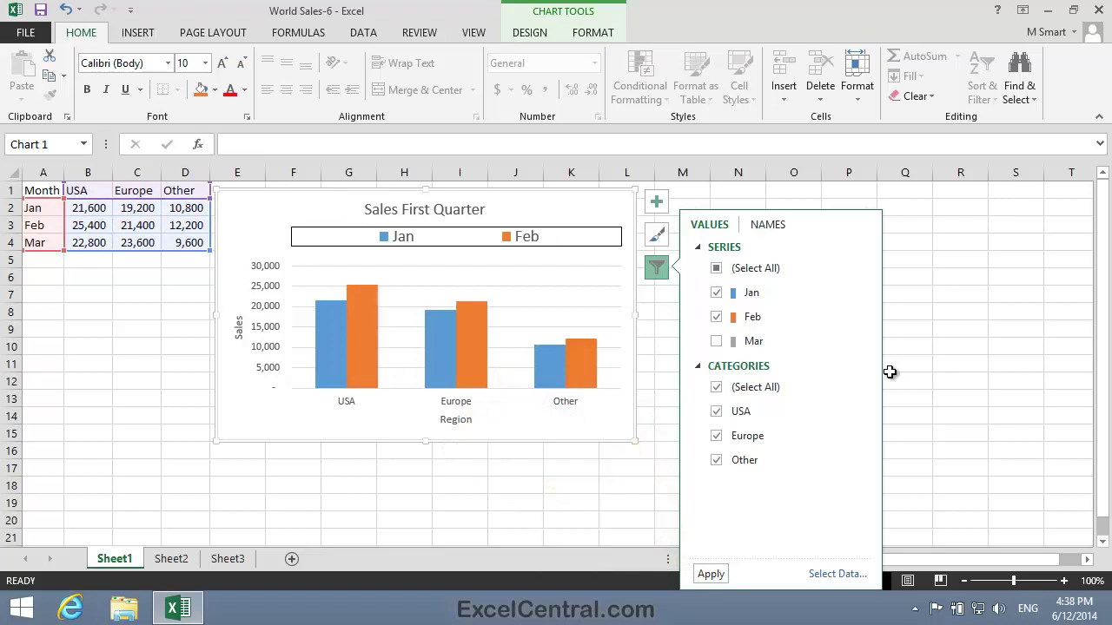
# Re-include the Mar series and hide the Other category, so only USA and Europe remain
pyautogui.click(1002, 454)
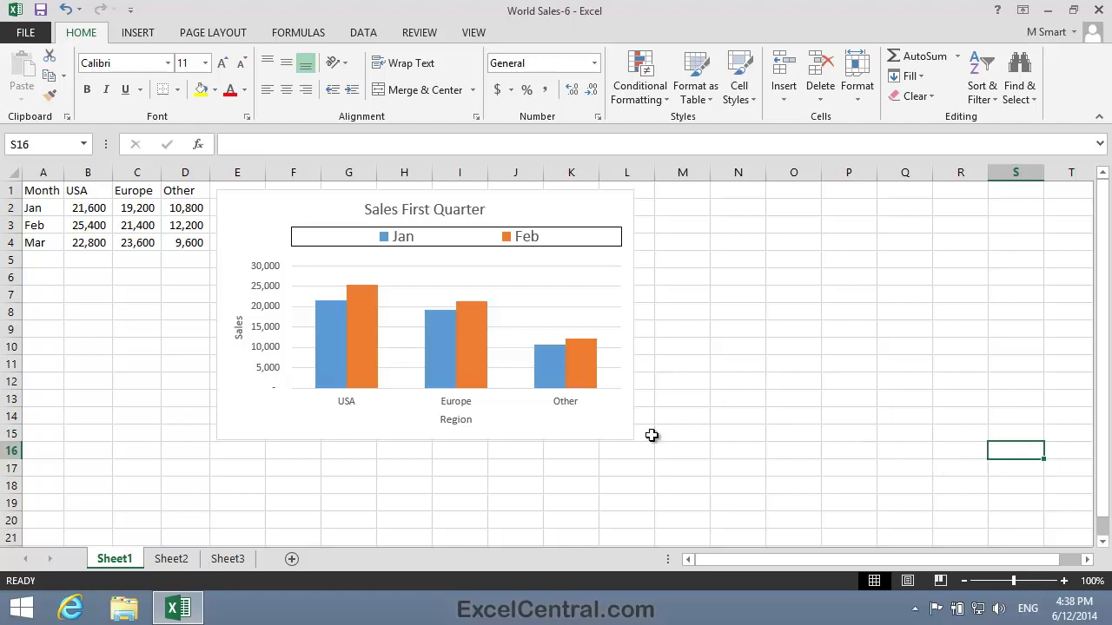
pyautogui.click(615, 434)
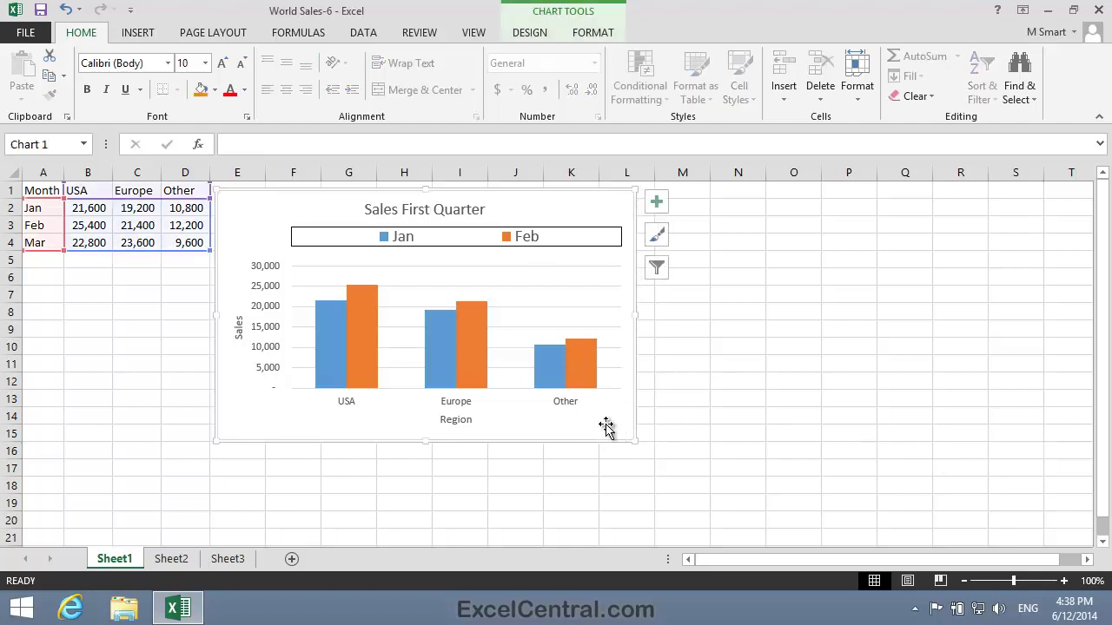
pyautogui.click(659, 273)
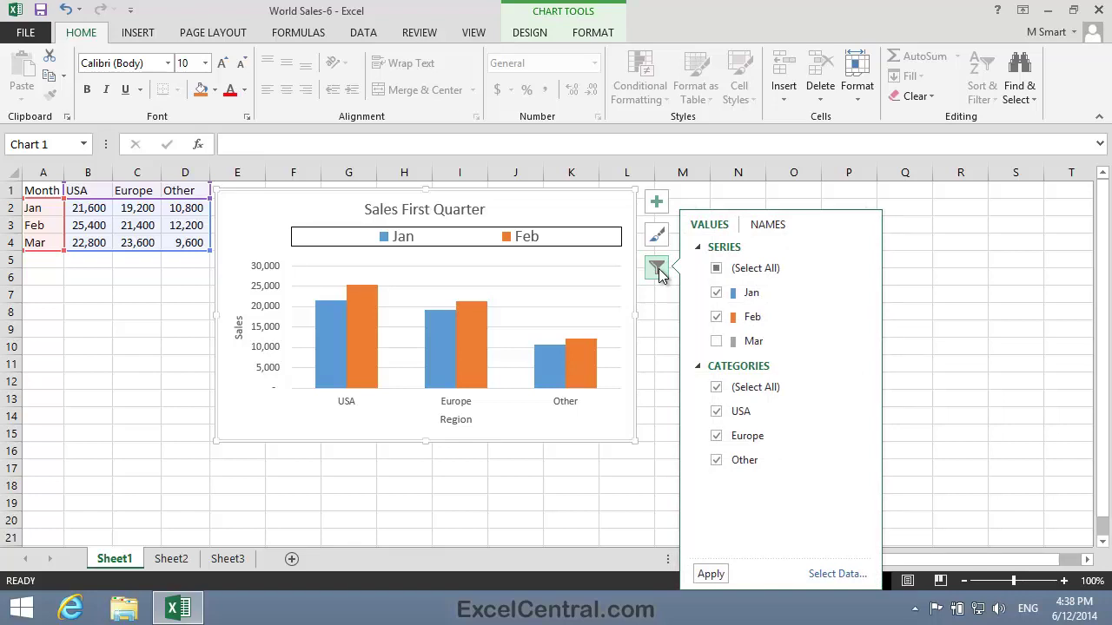
pyautogui.click(716, 342)
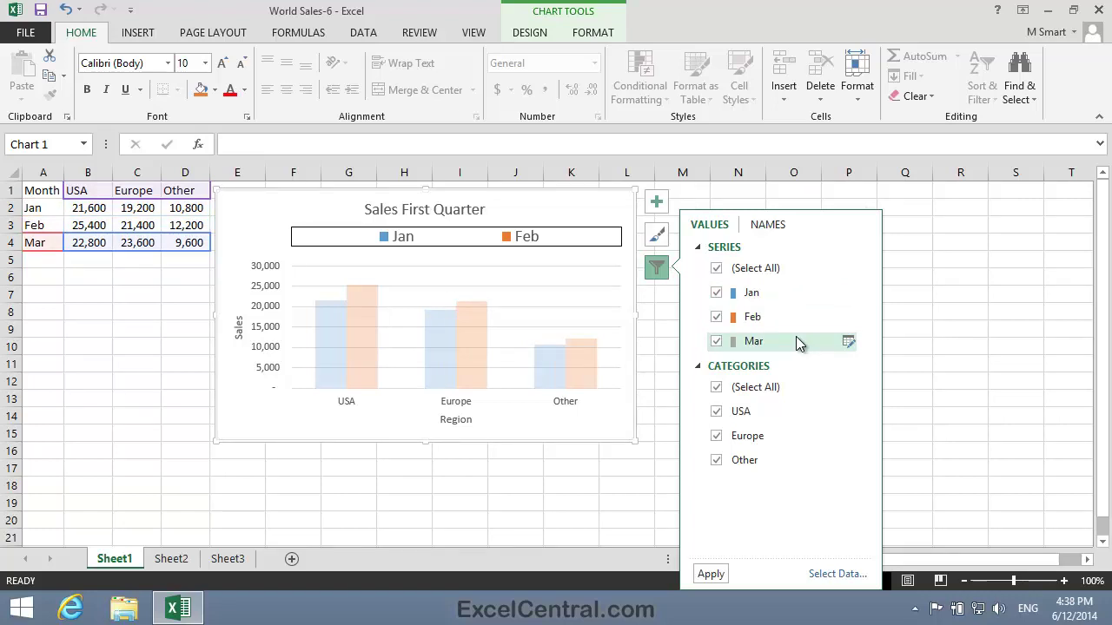
pyautogui.click(716, 462)
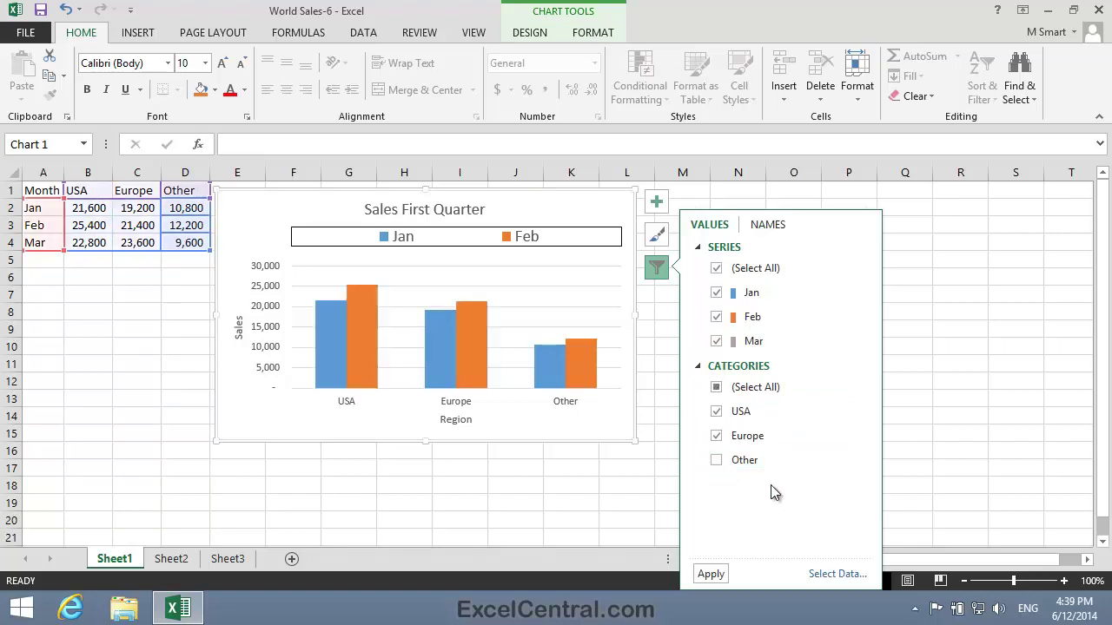
pyautogui.click(711, 575)
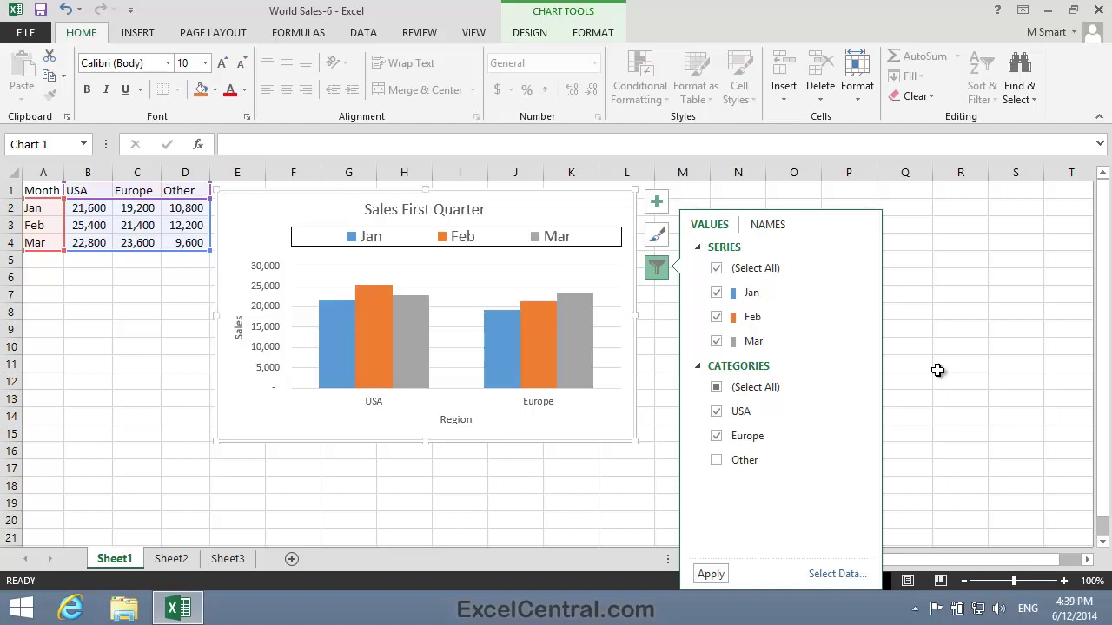
pyautogui.click(937, 370)
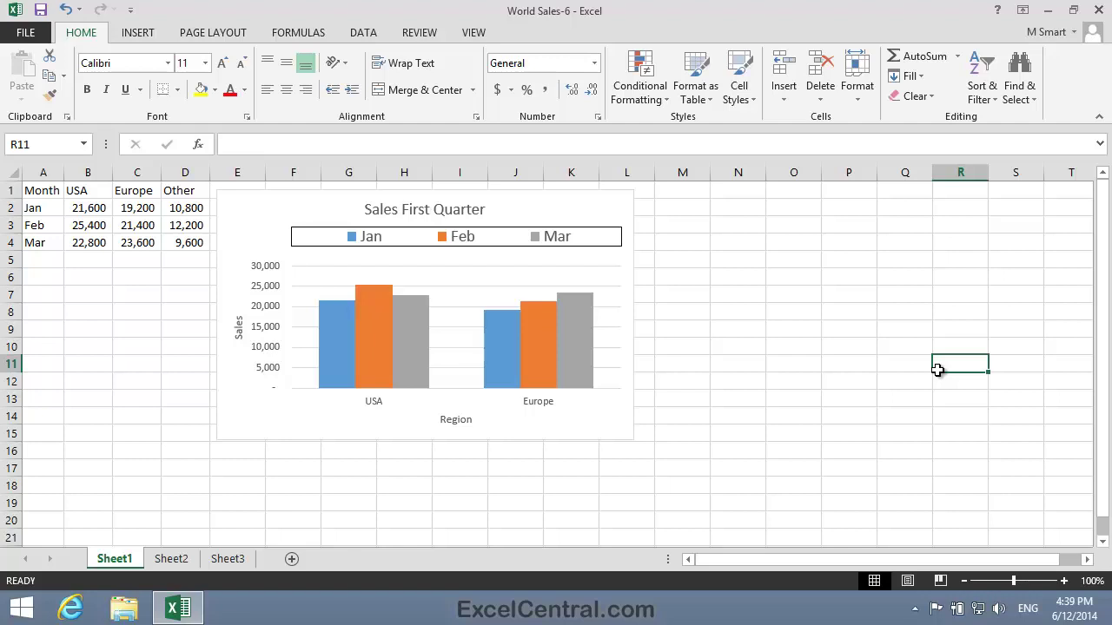
# Restore all region categories with (Select All) so Other reappears beside USA and Europe
pyautogui.click(617, 428)
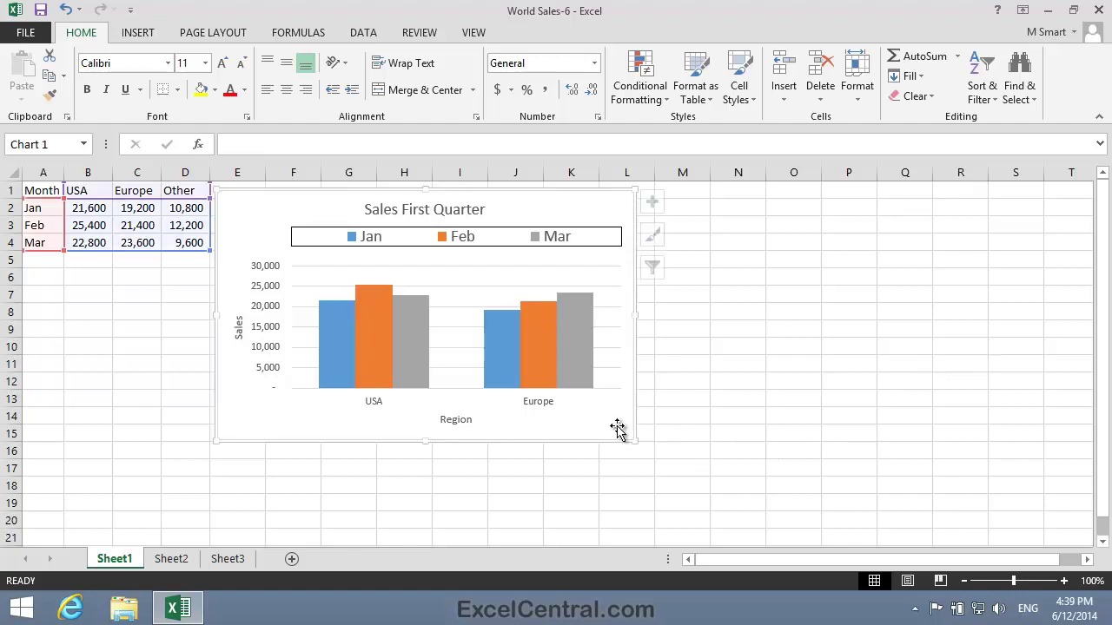
pyautogui.click(657, 270)
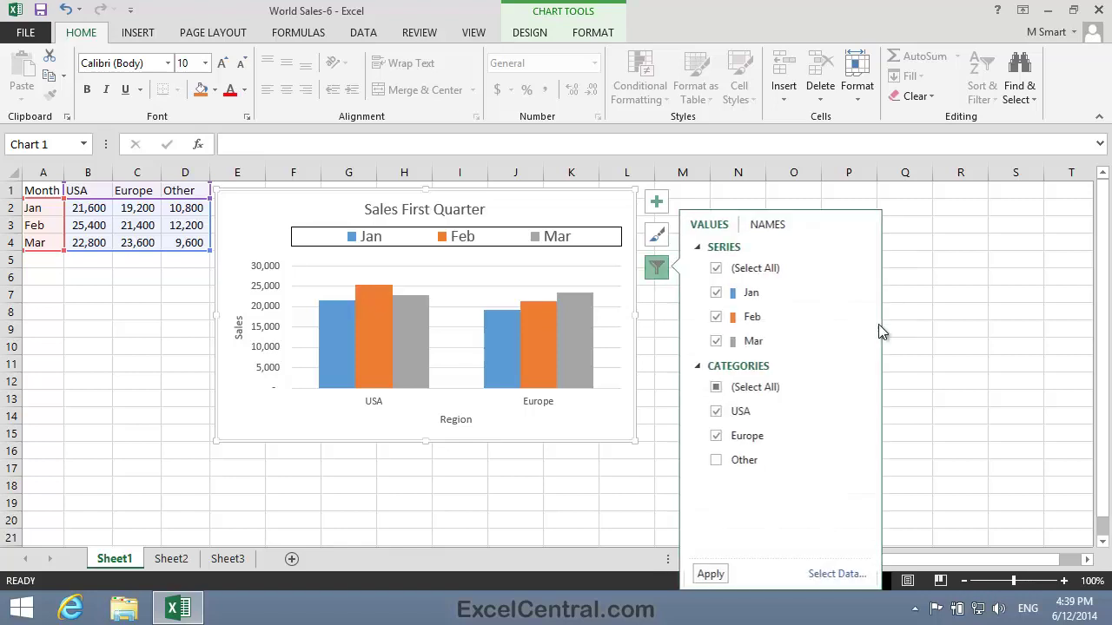
pyautogui.click(716, 388)
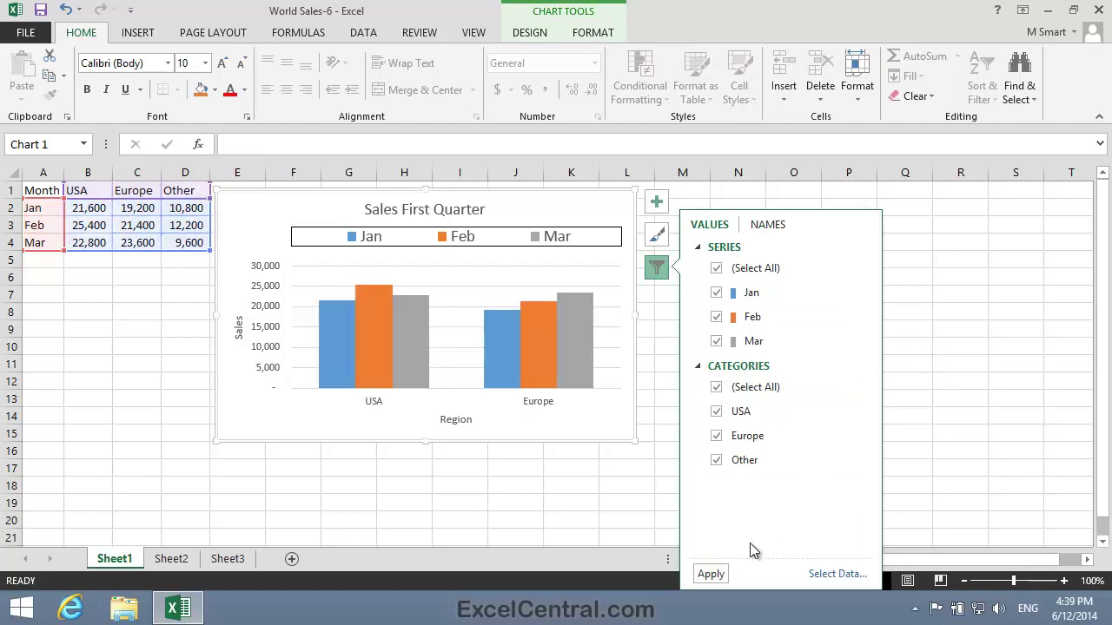
pyautogui.click(710, 574)
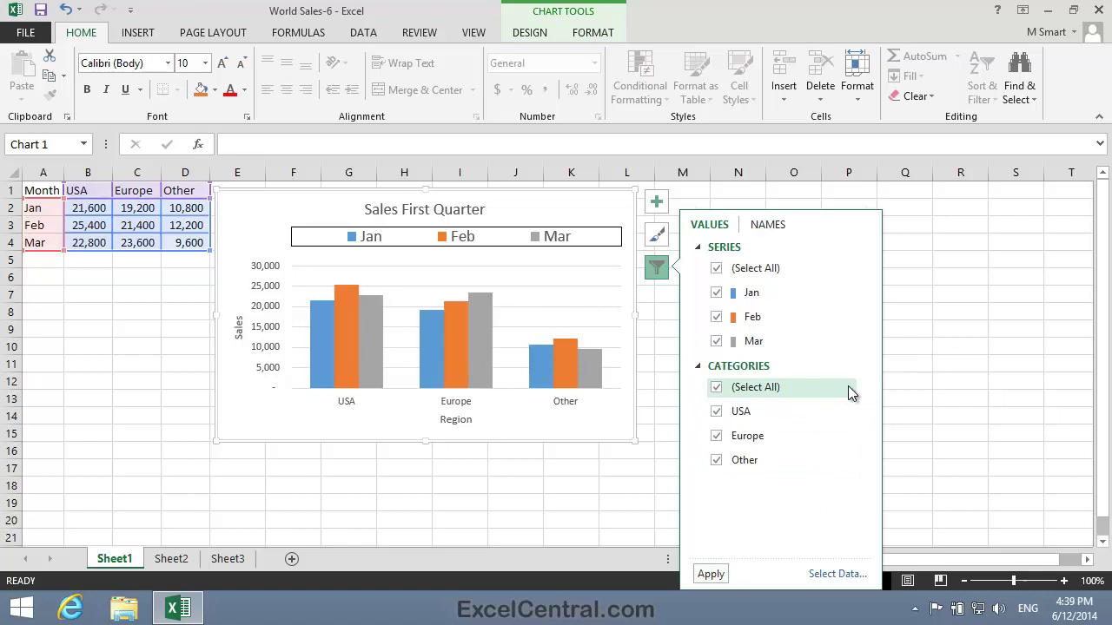
pyautogui.click(565, 504)
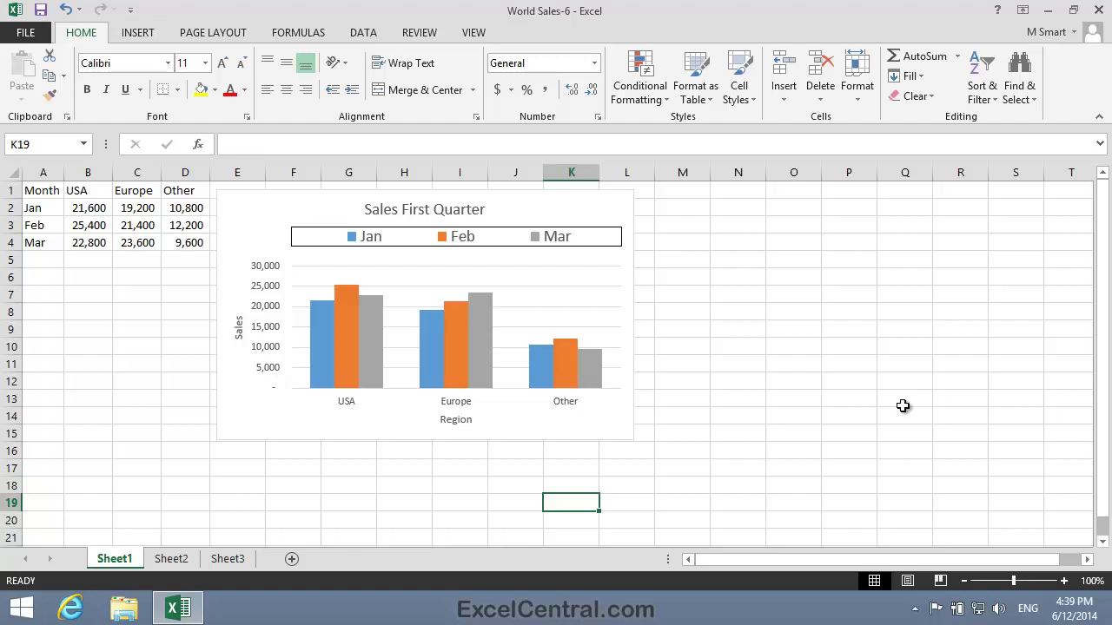
# Close Excel and choose Don't Save to discard the chart filter changes
pyautogui.click(1096, 9)
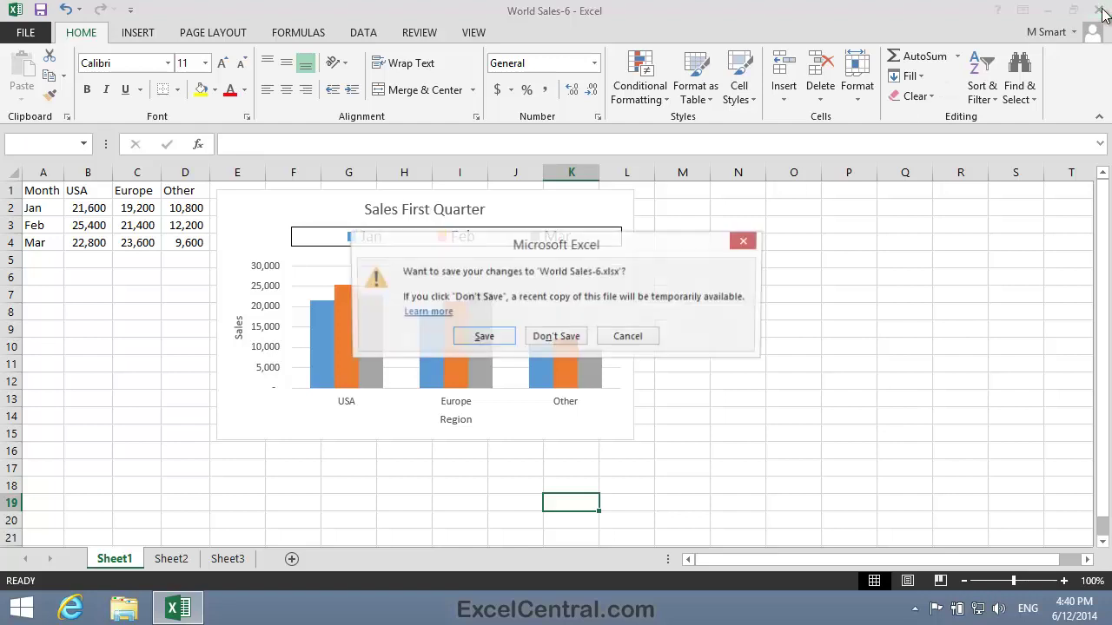
pyautogui.click(568, 337)
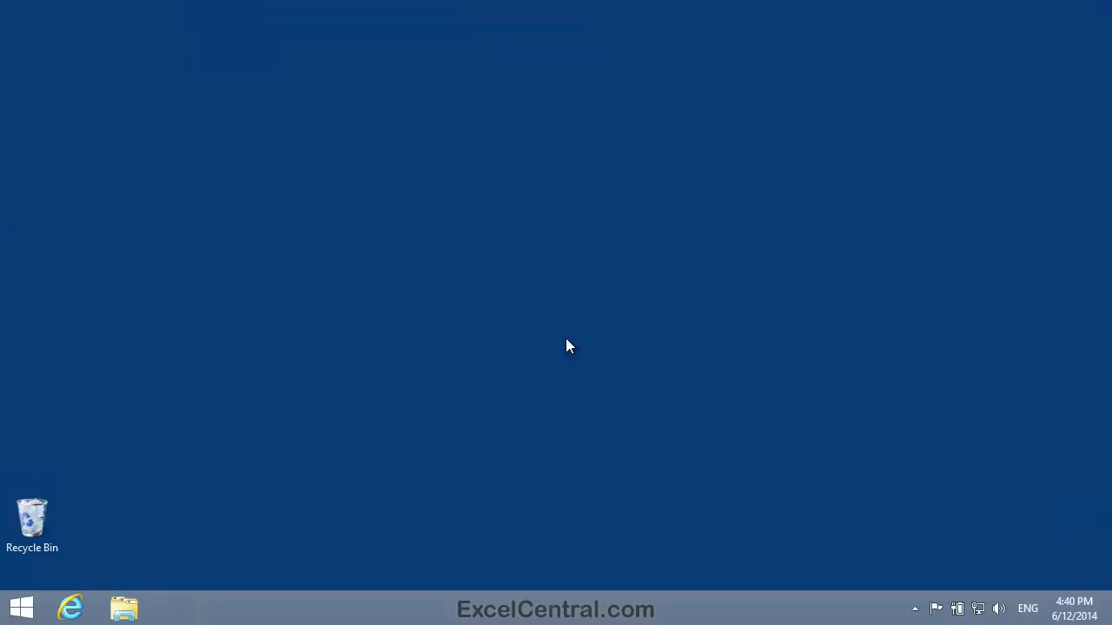